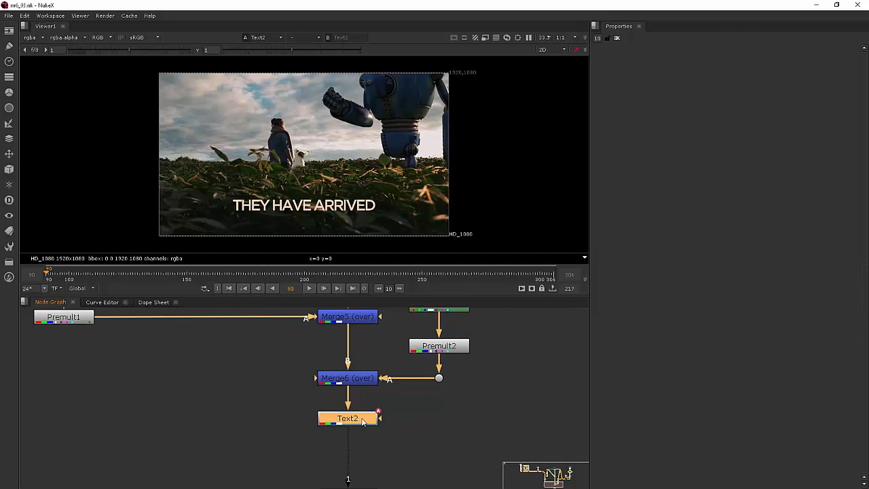
# Open the Text2 node's properties and preview the title animation, finishing back at frame 90.
pyautogui.doubleClick(363, 421)
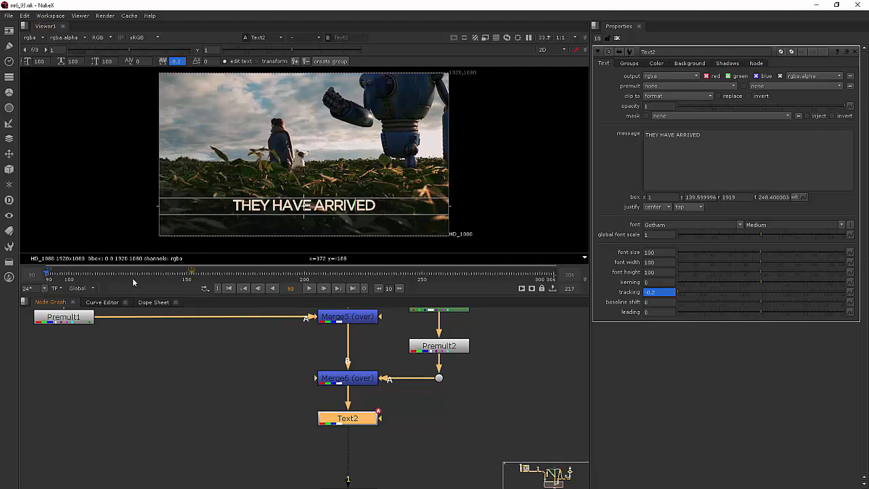
pyautogui.click(309, 288)
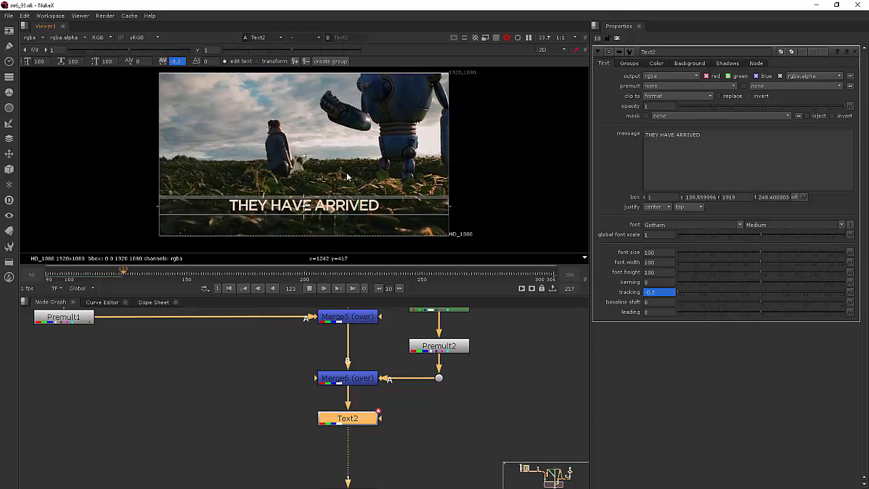
pyautogui.click(309, 289)
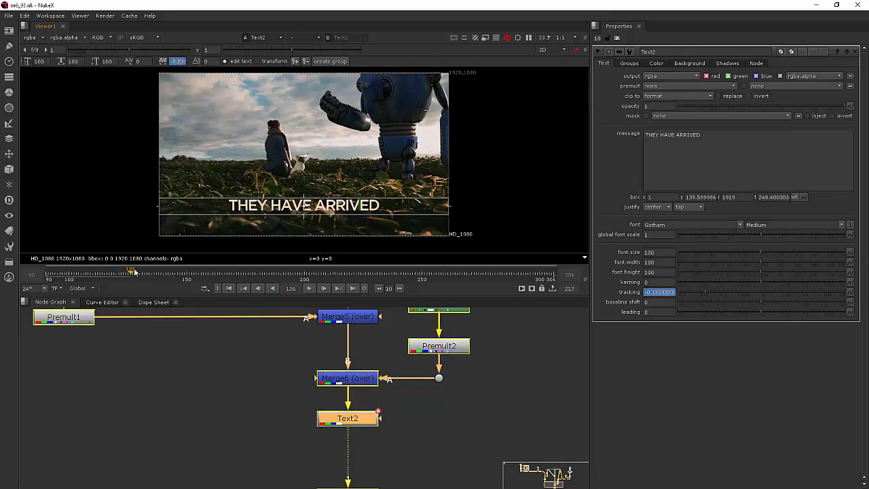
pyautogui.moveTo(132, 273); pyautogui.dragTo(50, 280)
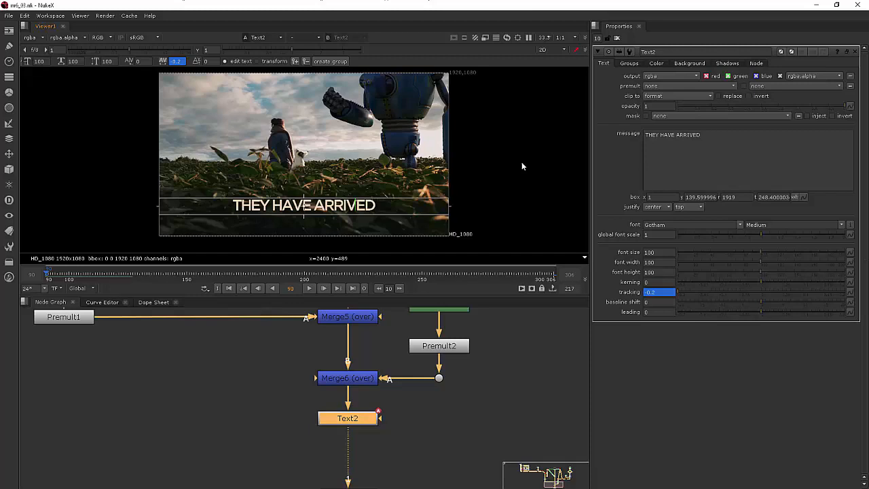
# Highlight the word ARRIVED in the title in the viewer and the word HAVE in the Text2 message.
pyautogui.click(506, 189)
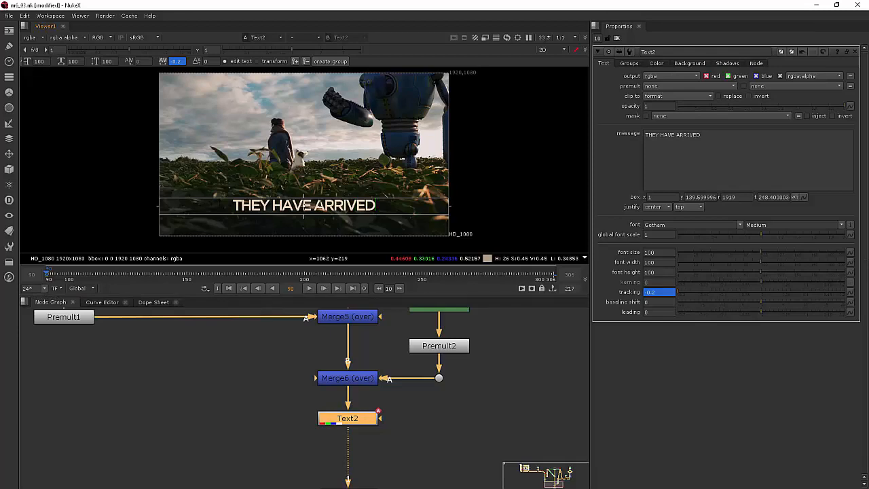
pyautogui.moveTo(313, 205); pyautogui.dragTo(376, 206)
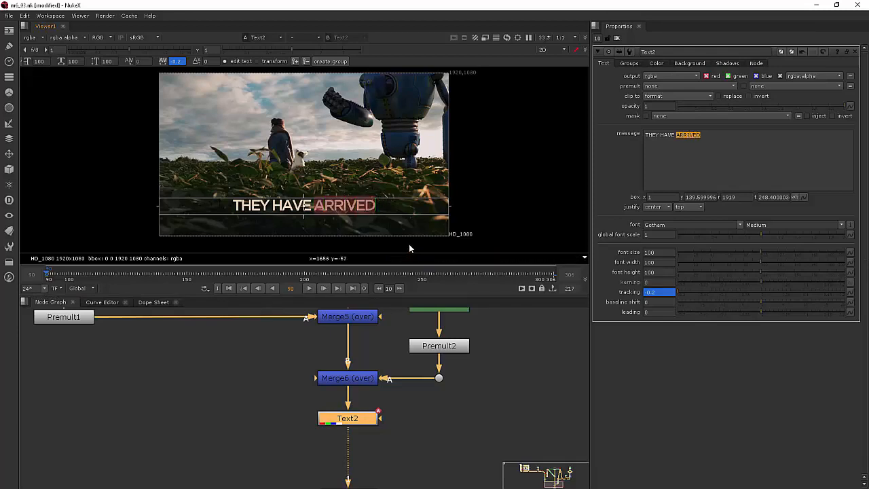
pyautogui.click(372, 206)
pyautogui.moveTo(314, 203); pyautogui.dragTo(375, 203)
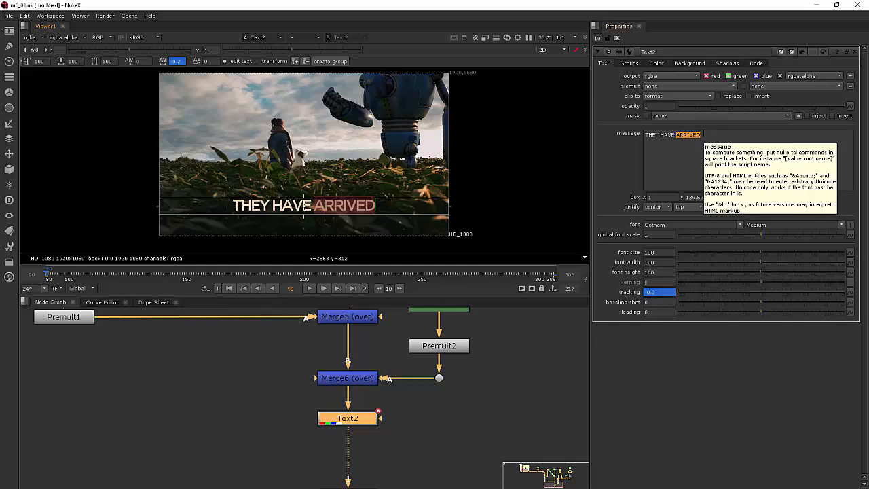
pyautogui.click(680, 137)
pyautogui.moveTo(659, 136); pyautogui.dragTo(677, 137)
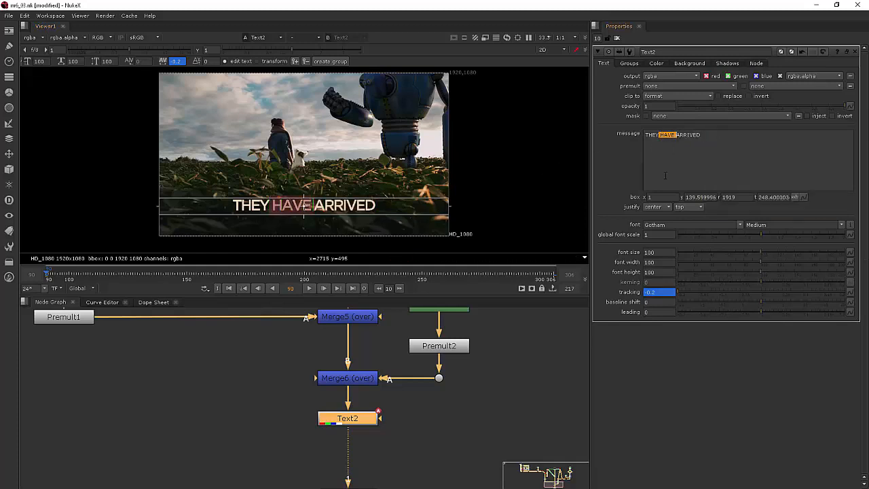
# Select the word ARRIVED in the message and add it as a new group under the root transform animation layer.
pyautogui.click(680, 137)
pyautogui.moveTo(676, 136); pyautogui.dragTo(702, 135)
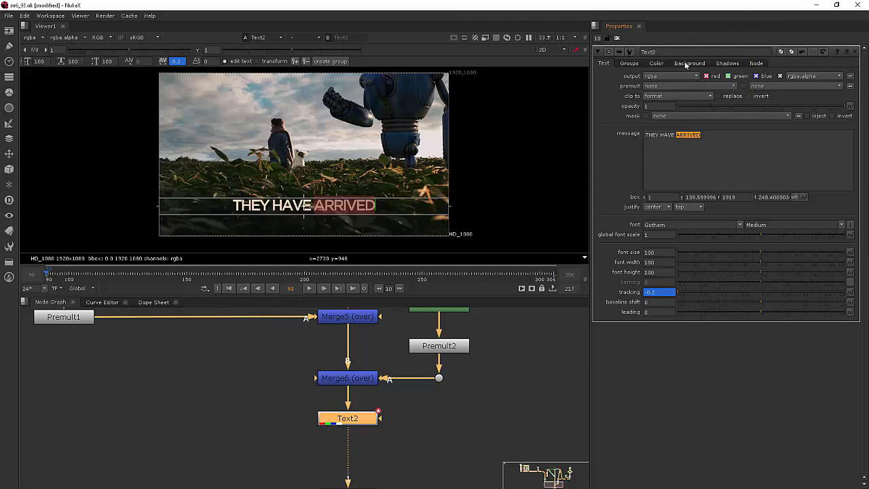
pyautogui.click(630, 63)
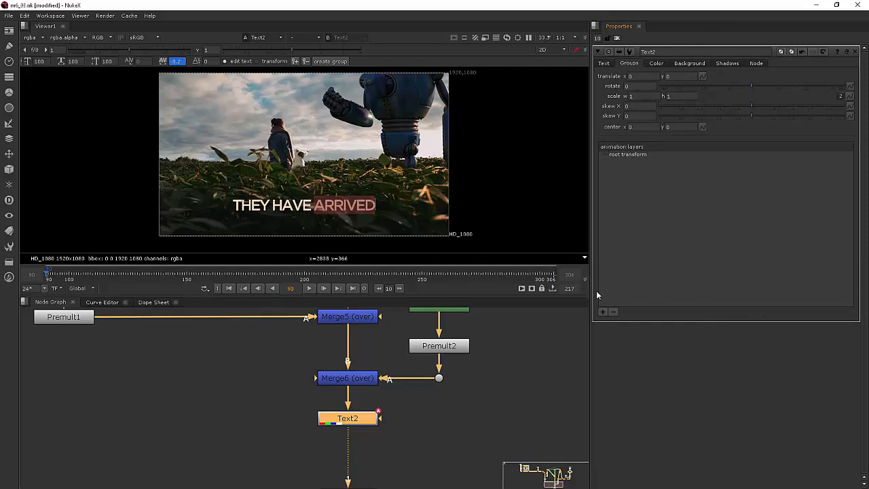
pyautogui.click(604, 314)
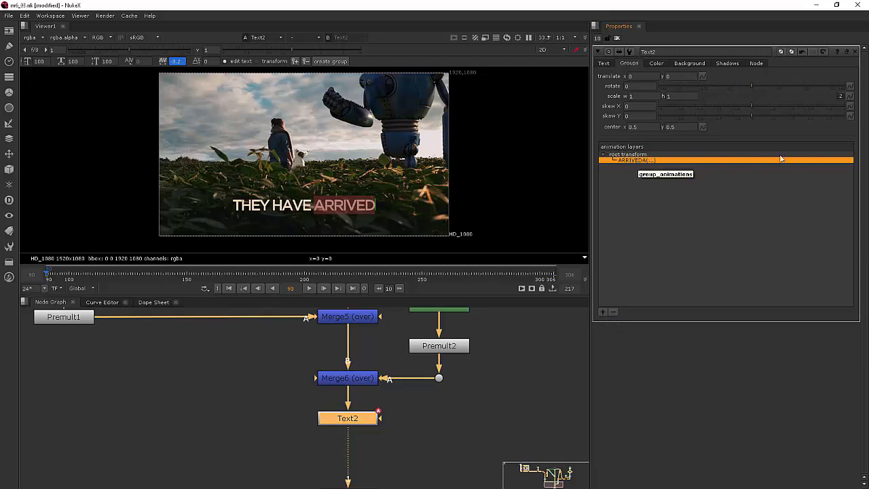
# Rotate the ARRIVED group to about 39 and the root transform to about -31.
pyautogui.moveTo(753, 83); pyautogui.dragTo(771, 92)
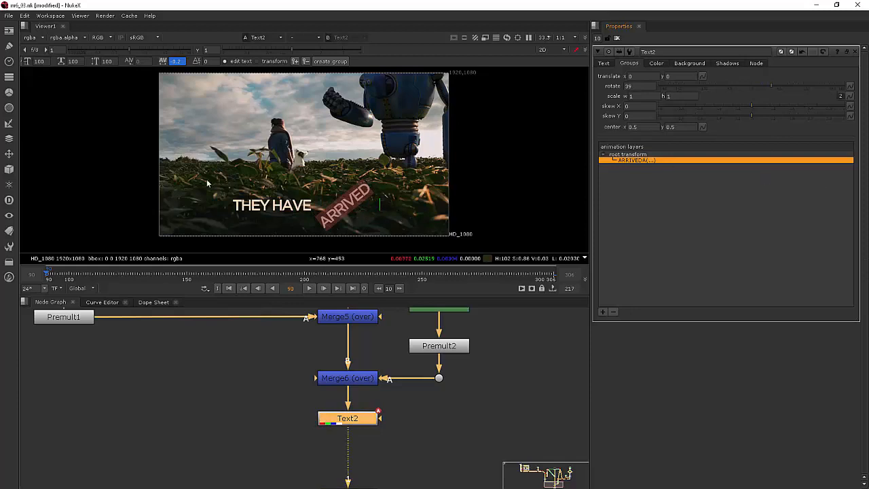
pyautogui.click(625, 155)
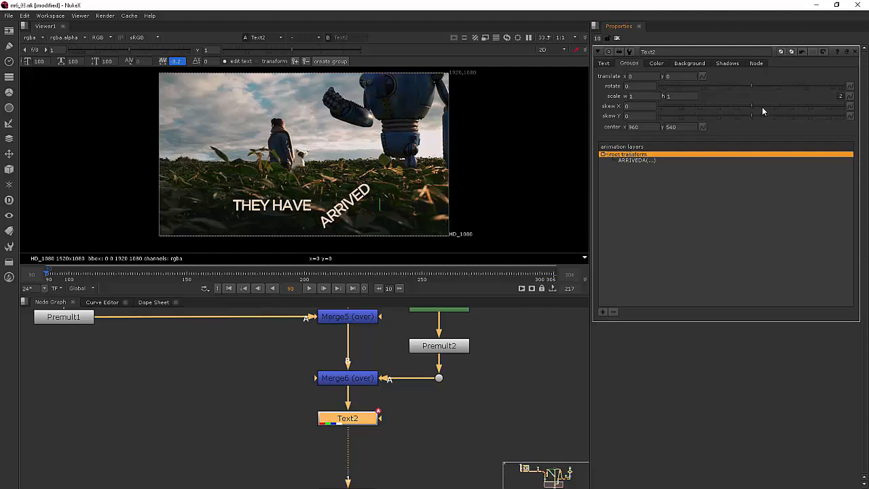
pyautogui.moveTo(750, 86)
pyautogui.mouseDown()
pyautogui.moveTo(767, 84)
pyautogui.moveTo(736, 89)
pyautogui.mouseUp()
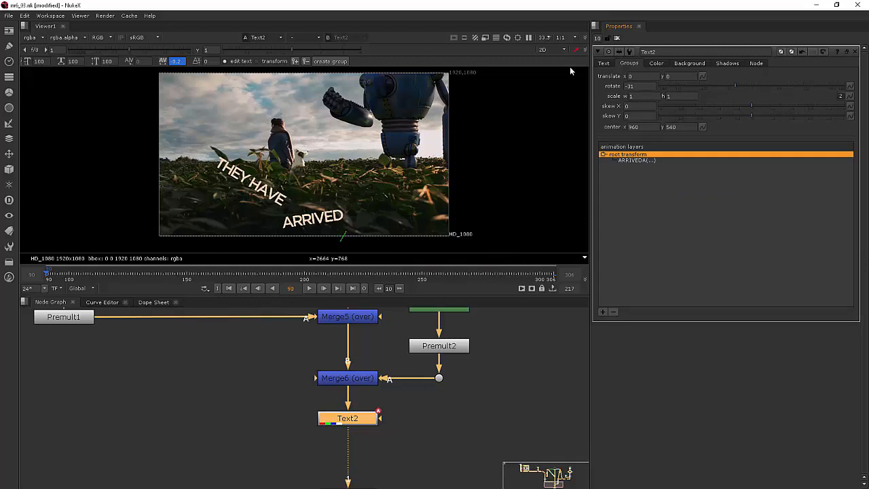
# Reset the rotation of both the root transform and the ARRIVED group to 0.
pyautogui.doubleClick(631, 86)
pyautogui.write('0')
pyautogui.press('Return')
pyautogui.click(638, 160)
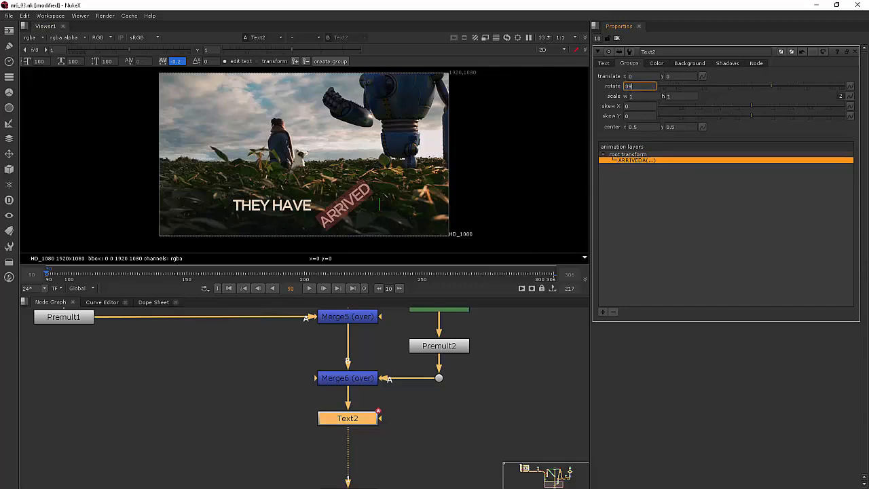
pyautogui.write('0')
pyautogui.press('Return')
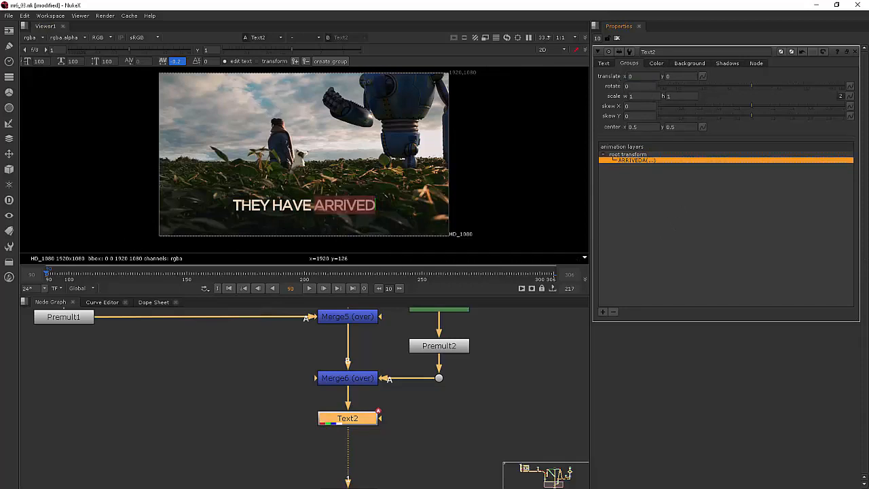
# Group the letters EY of the word THEY as an animation layer and switch the viewer to transform mode.
pyautogui.click(392, 189)
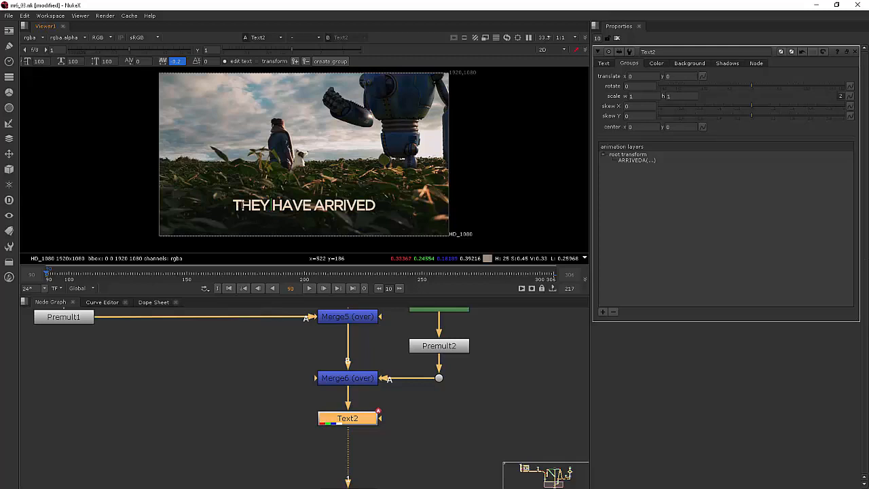
pyautogui.moveTo(252, 205); pyautogui.dragTo(270, 205)
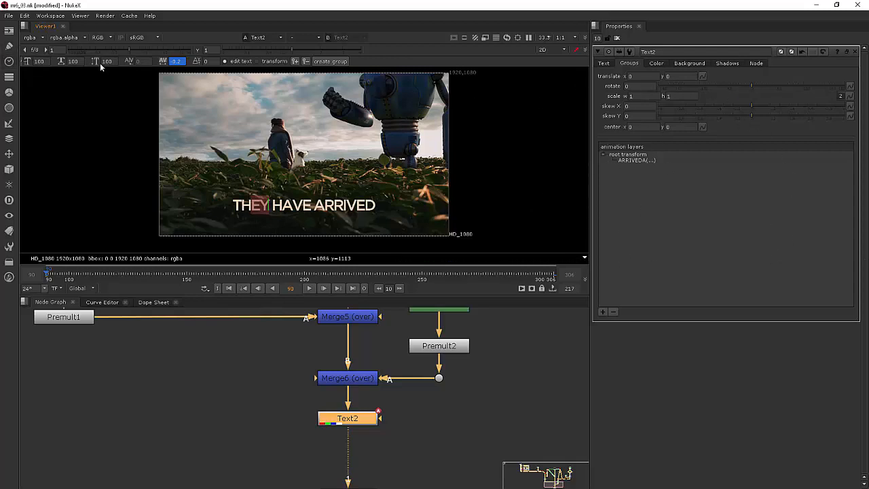
pyautogui.click(324, 65)
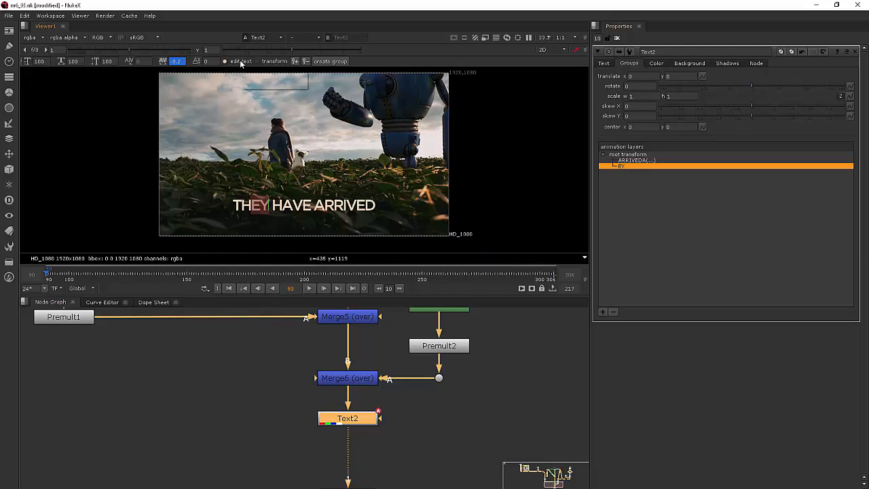
pyautogui.click(276, 61)
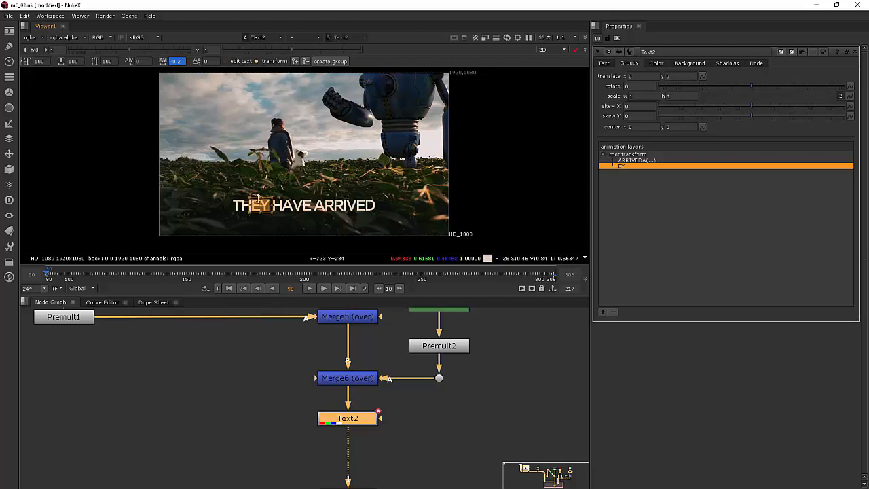
# Move the EY group up into the sky area and back down to its place in the word THEY.
pyautogui.moveTo(261, 203); pyautogui.dragTo(294, 153)
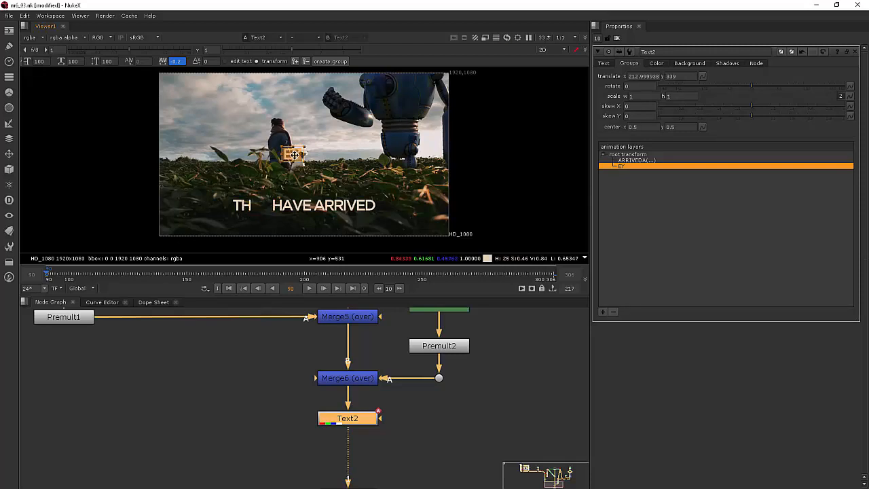
pyautogui.moveTo(238, 148); pyautogui.dragTo(219, 105)
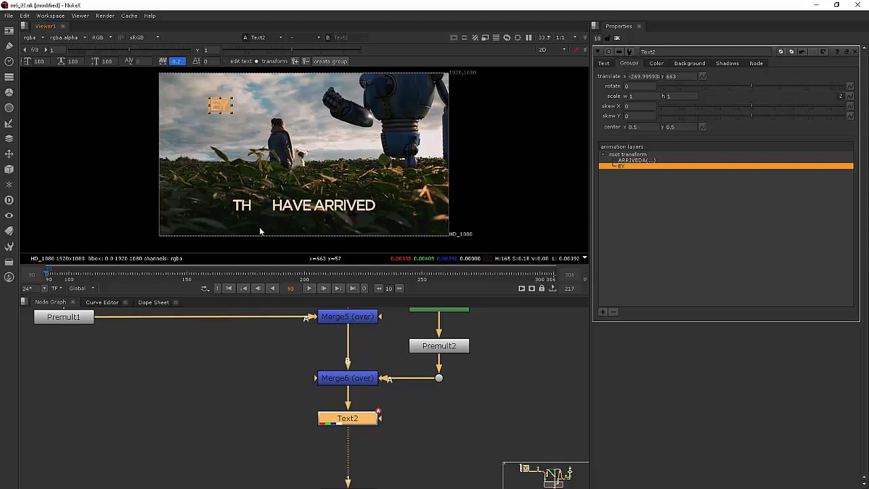
pyautogui.moveTo(217, 108); pyautogui.dragTo(261, 209)
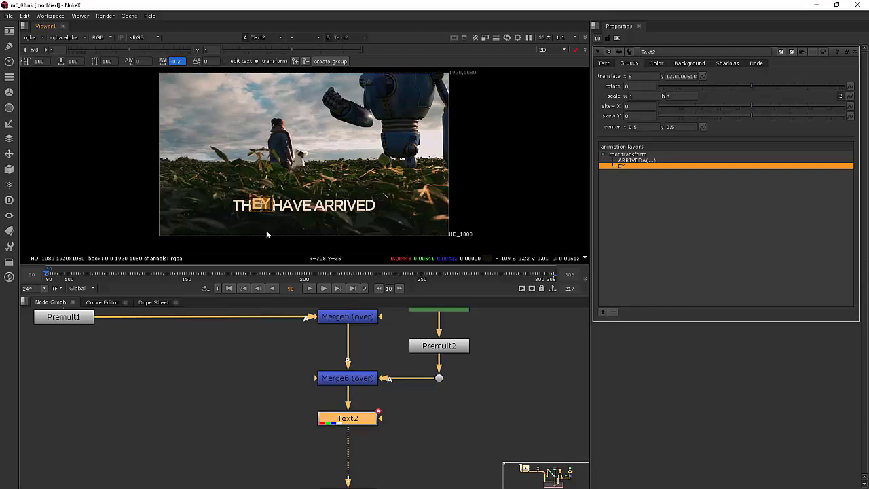
# Undo all the moves made to the EY group.
pyautogui.hotkey('ctrl', 'z')
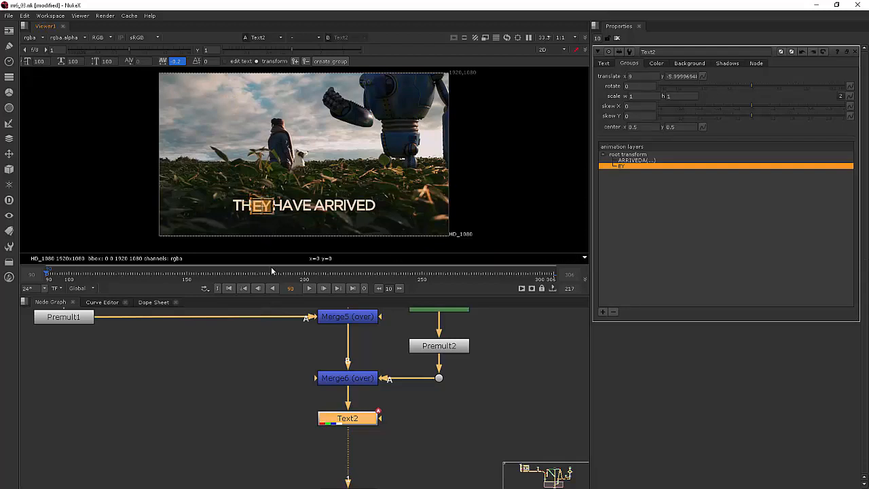
pyautogui.hotkey('ctrl', 'z')
pyautogui.hotkey('ctrl', 'z')
pyautogui.hotkey('ctrl', 'z')
pyautogui.hotkey('ctrl', 'z')
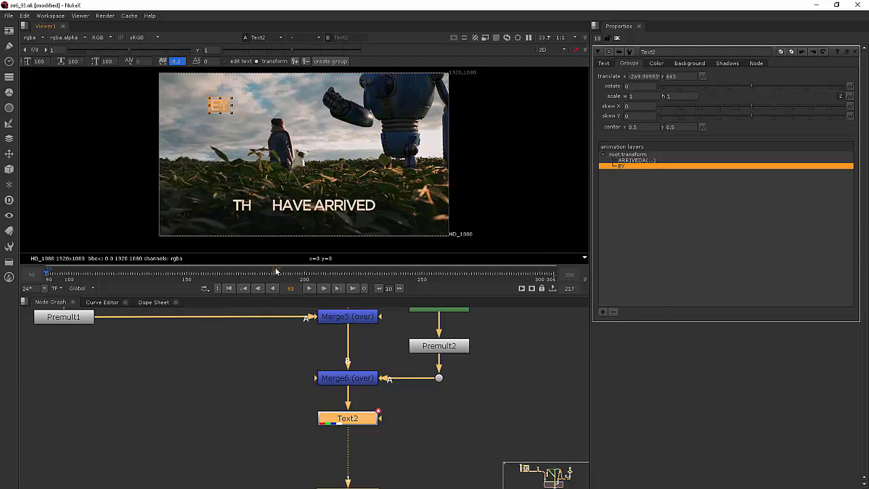
pyautogui.hotkey('ctrl', 'z')
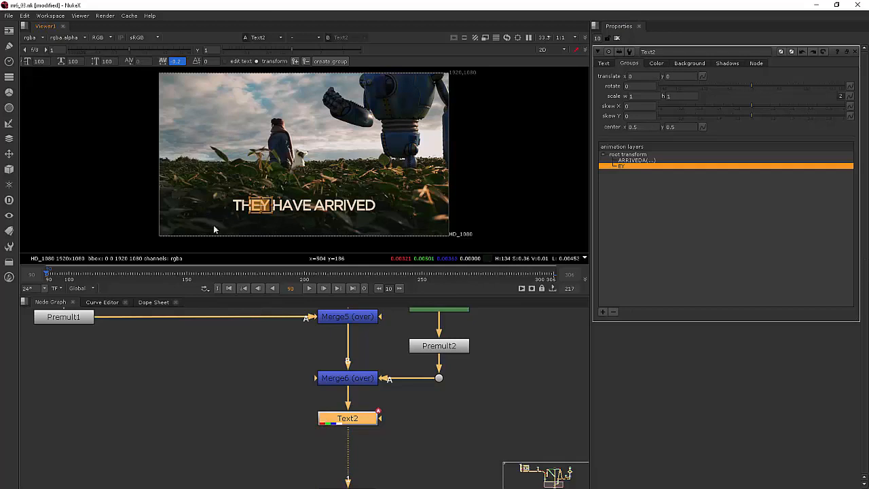
# Set a keyframe on all transform values of the EY group at frame 173.
pyautogui.moveTo(50, 277); pyautogui.dragTo(93, 278)
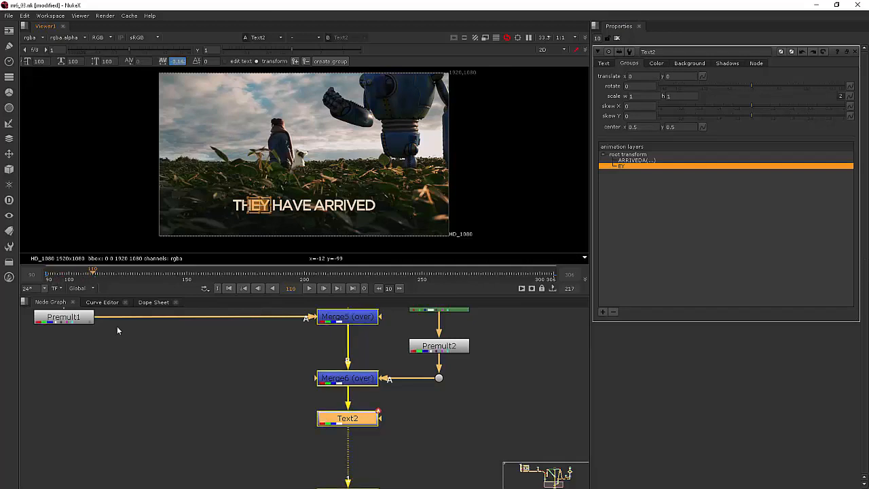
pyautogui.click(240, 277)
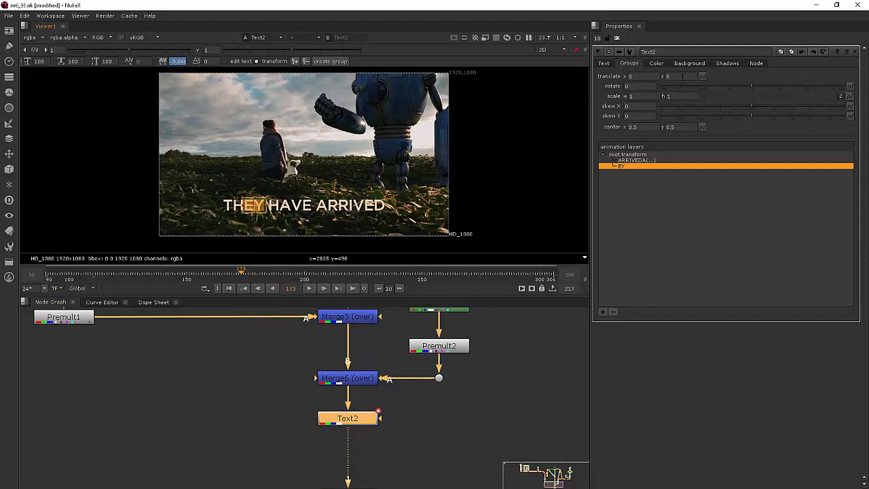
pyautogui.click(294, 62)
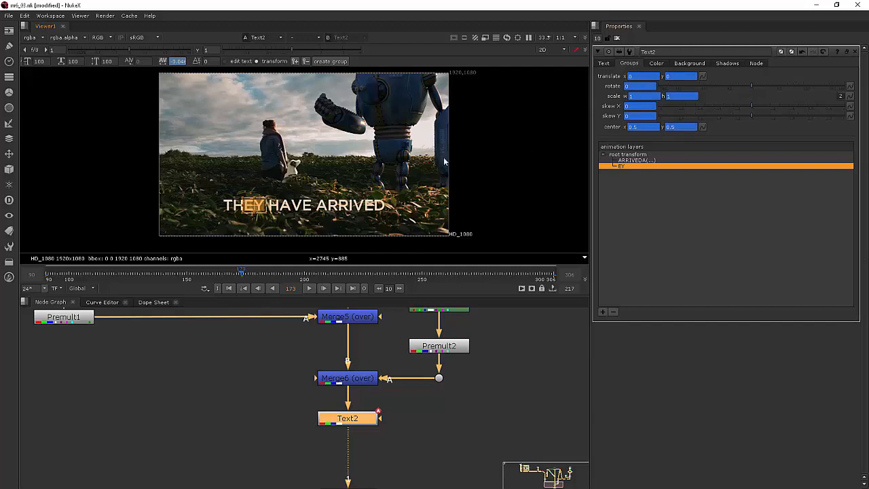
# At frame 173, move the EY group to about x -258, y 543 and scale it to about 1.39 wide and 1.35 high.
pyautogui.moveTo(251, 201); pyautogui.dragTo(227, 156)
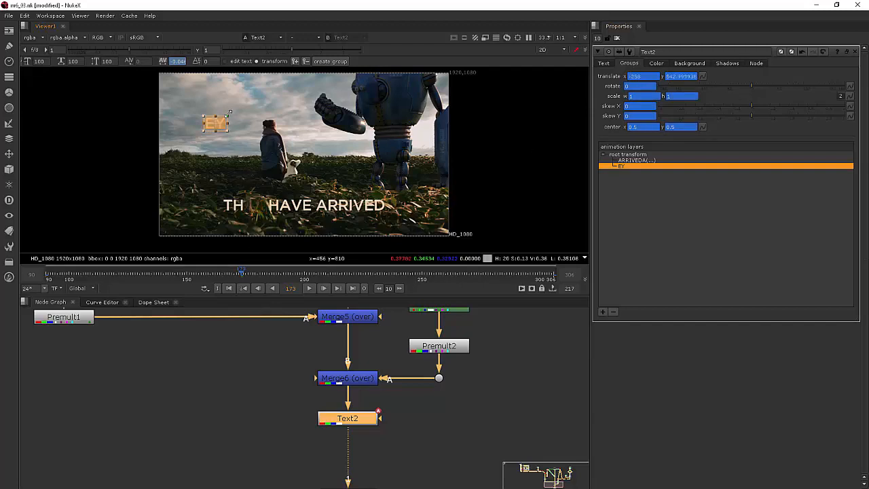
pyautogui.moveTo(230, 112); pyautogui.dragTo(252, 102)
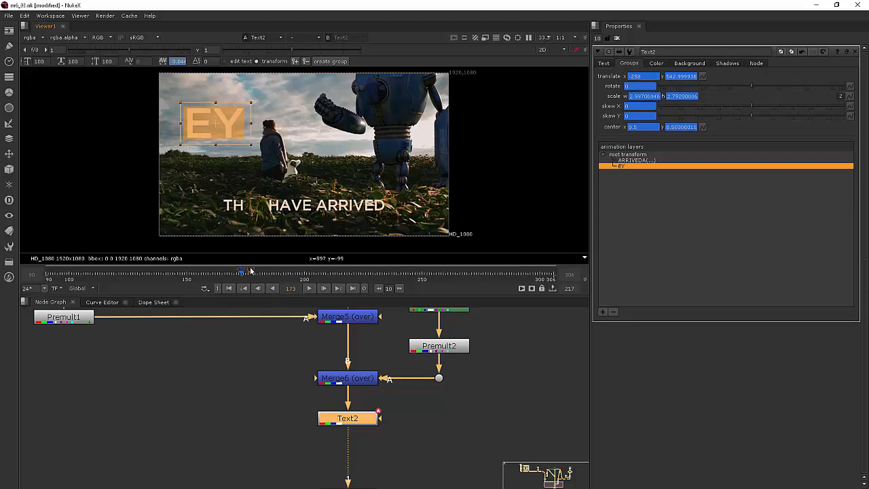
pyautogui.click(163, 275)
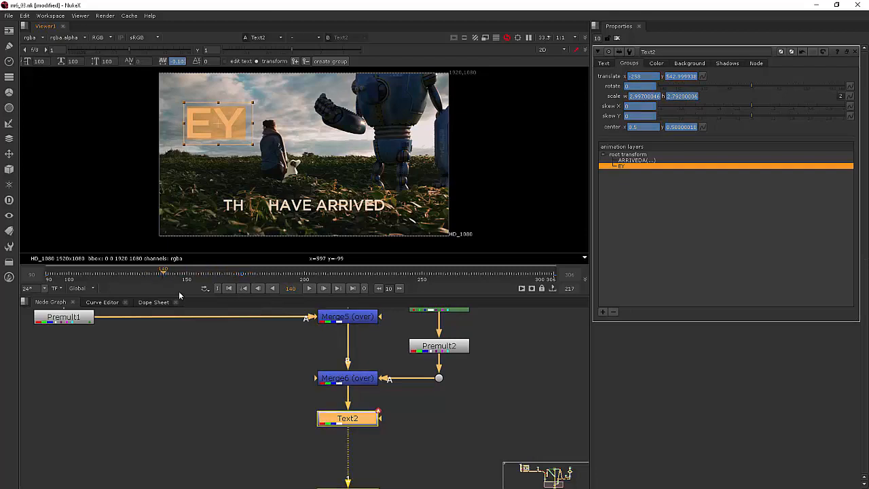
pyautogui.click(242, 274)
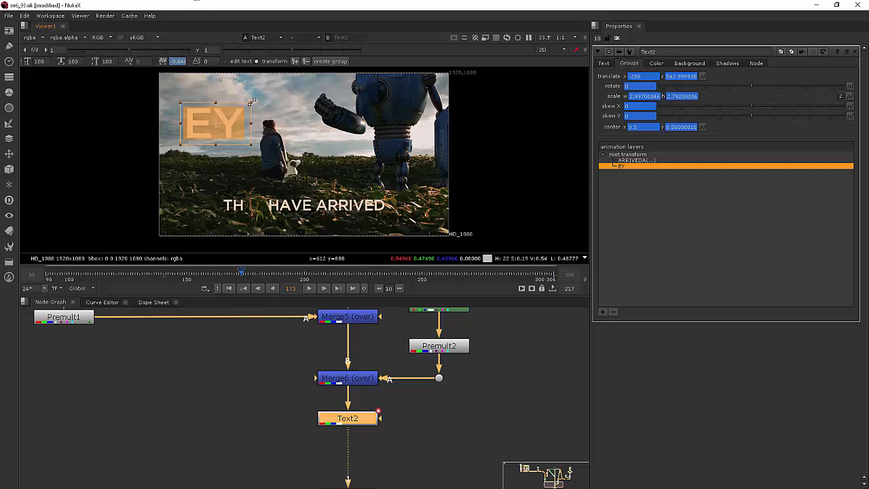
pyautogui.moveTo(252, 101); pyautogui.dragTo(233, 113)
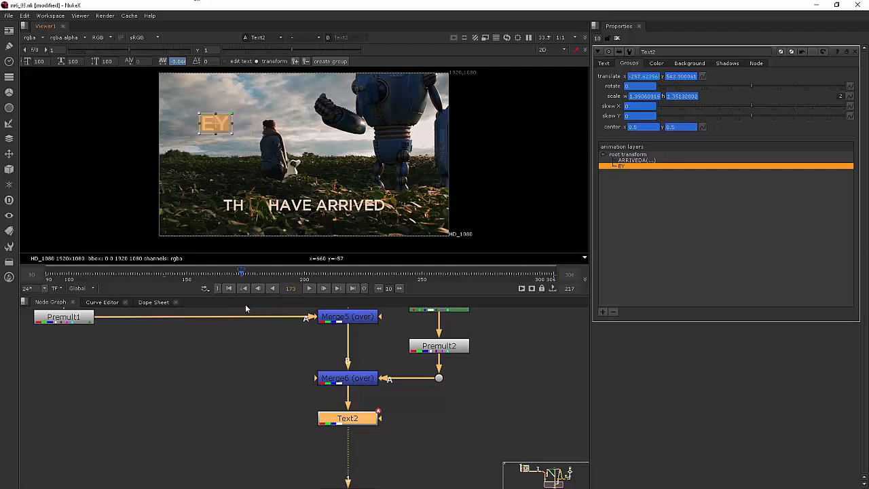
pyautogui.click(175, 275)
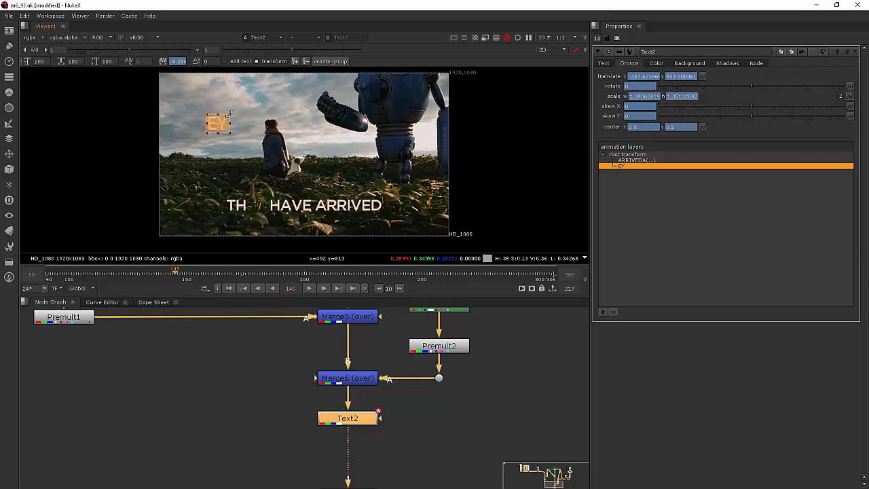
# At frame 145, move the EY group back to its place in THEY and set its translate x and y to 0.
pyautogui.moveTo(229, 114); pyautogui.dragTo(255, 202)
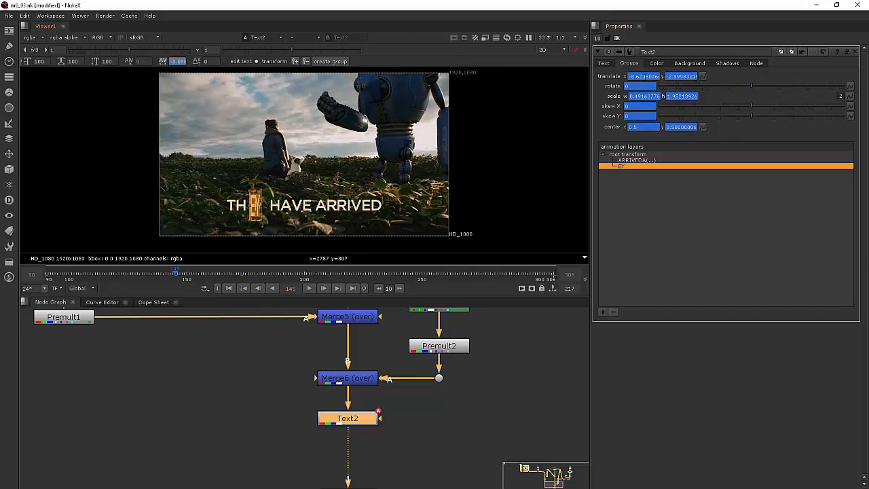
pyautogui.doubleClick(646, 76)
pyautogui.write('0')
pyautogui.press('Tab')
pyautogui.write('0')
pyautogui.press('Tab')
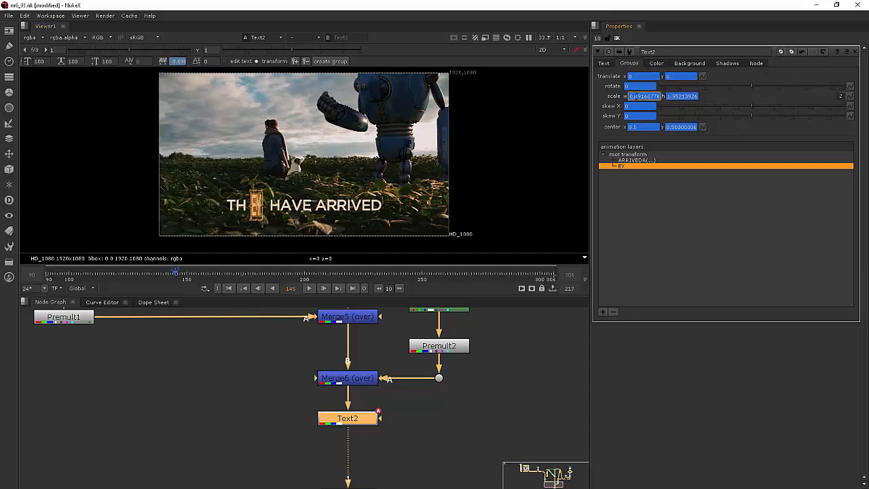
# Set the EY group's scale width and height to 1 at frame 145 and deselect the group.
pyautogui.write('0')
pyautogui.press('Tab')
pyautogui.write('0')
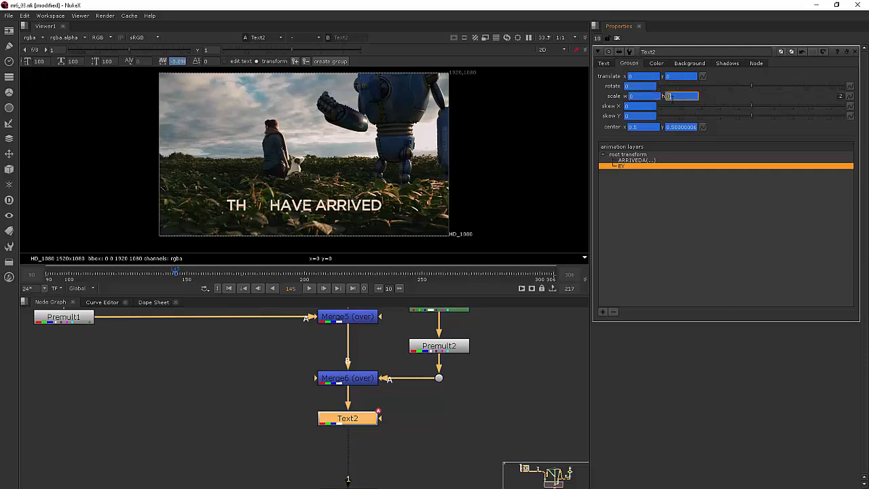
pyautogui.write('10')
pyautogui.doubleClick(642, 97)
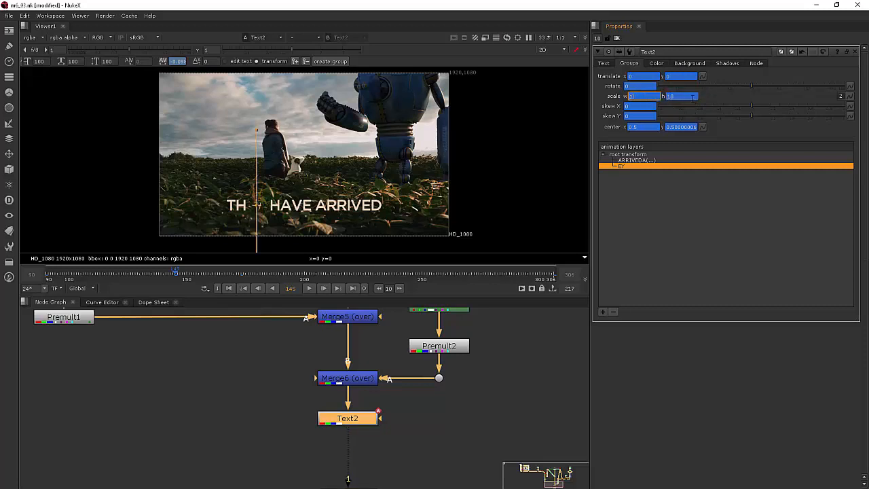
pyautogui.doubleClick(686, 96)
pyautogui.click(653, 98)
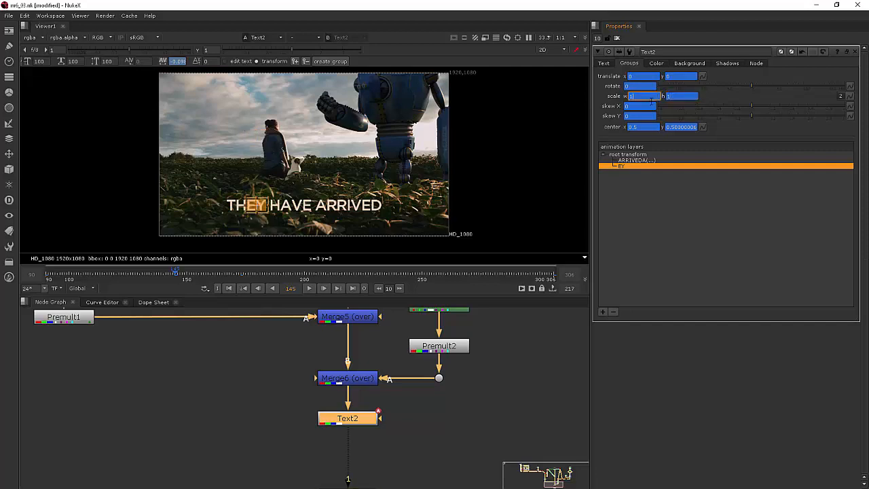
pyautogui.click(323, 208)
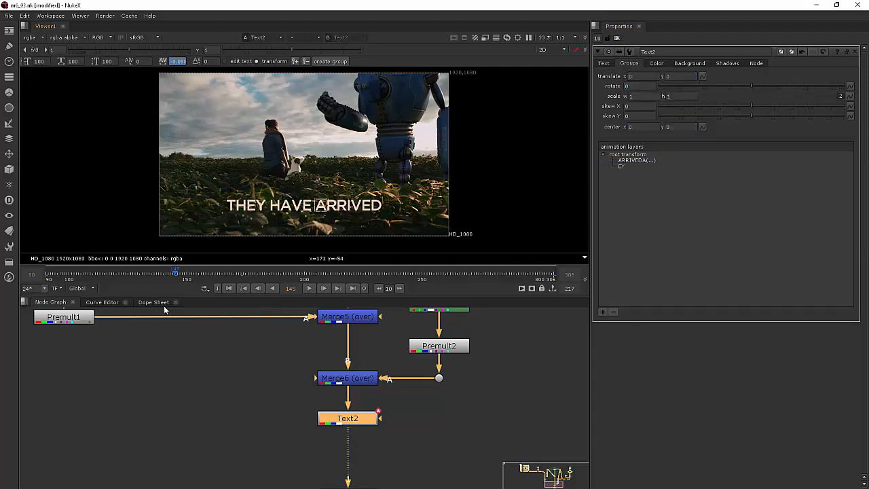
# At frame 173, select the EY group and scale it up to about 2.81 wide and 3.07 high.
pyautogui.click(194, 275)
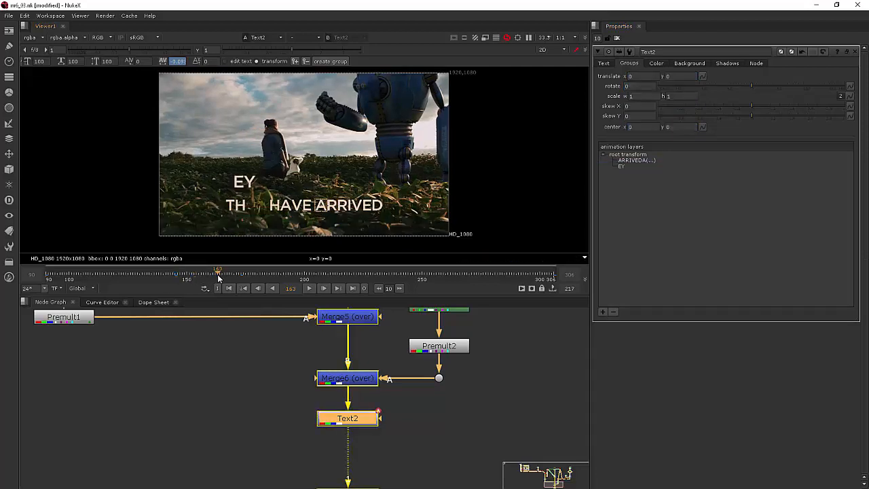
pyautogui.click(240, 275)
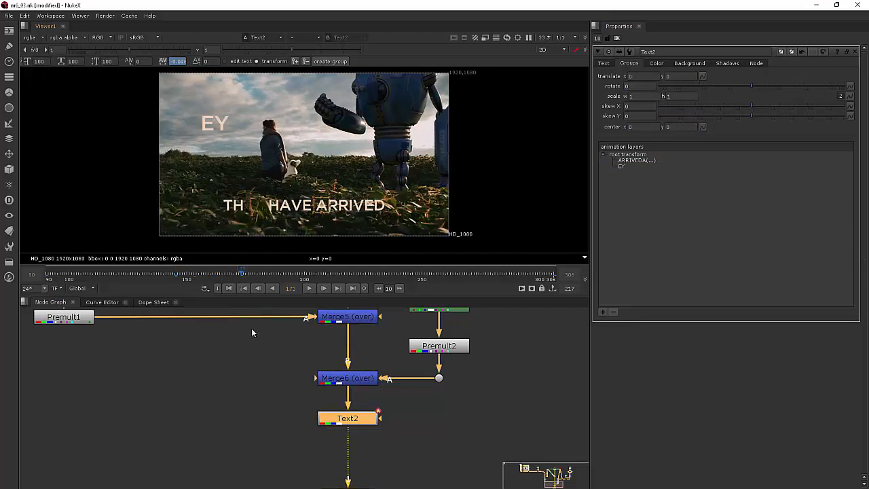
pyautogui.click(234, 121)
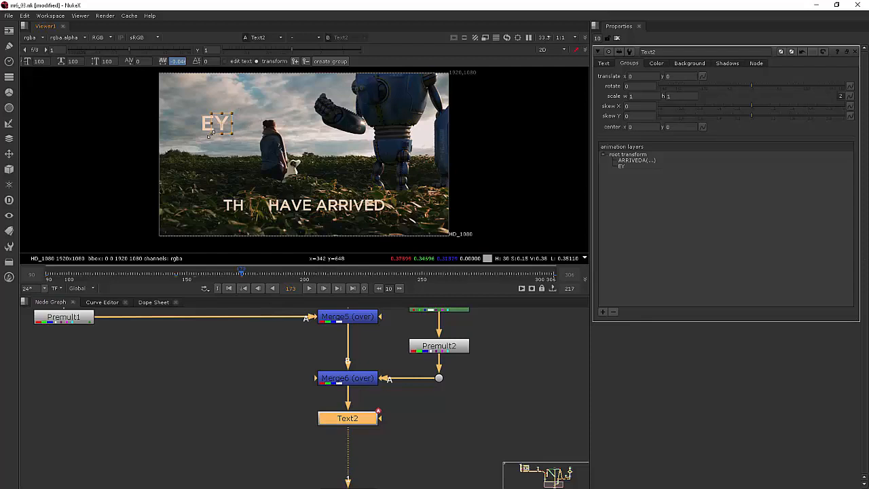
pyautogui.click(624, 166)
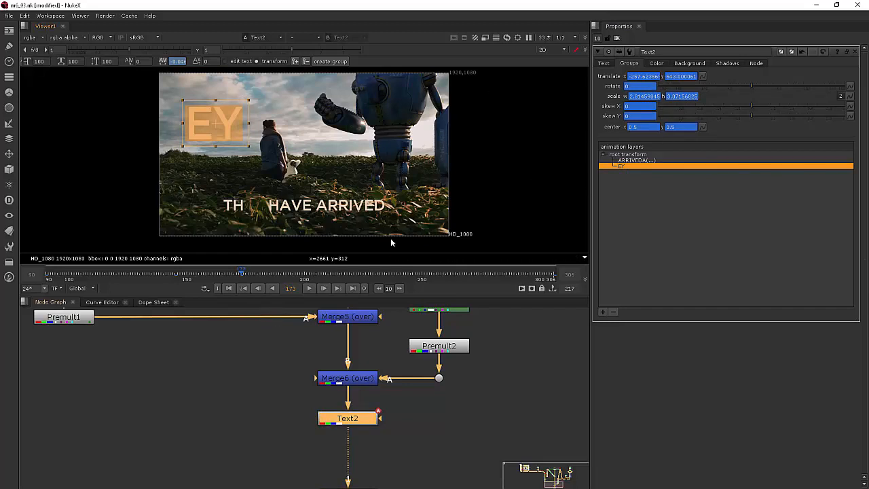
# Scrub the timeline from frame 173 back to frame 145 to check the EY group's move and scale animation.
pyautogui.moveTo(244, 278)
pyautogui.mouseDown()
pyautogui.moveTo(228, 279)
pyautogui.moveTo(241, 278)
pyautogui.mouseUp()
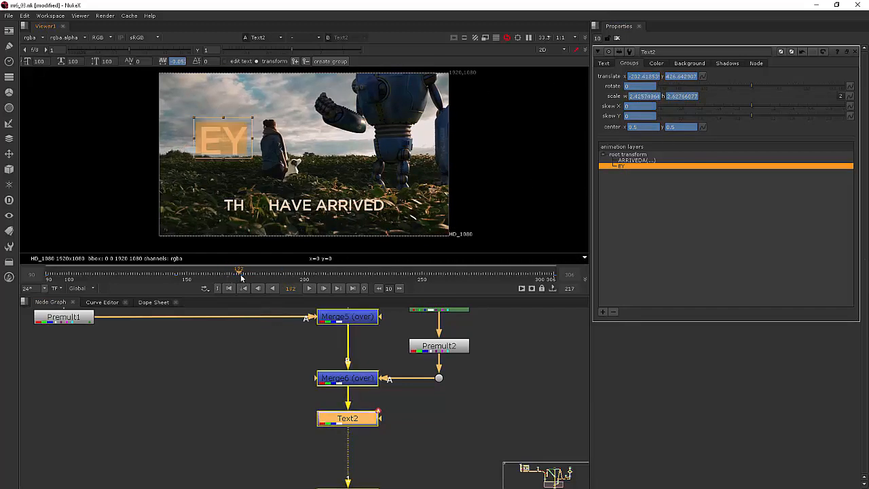
pyautogui.click(186, 274)
pyautogui.moveTo(186, 274); pyautogui.dragTo(175, 274)
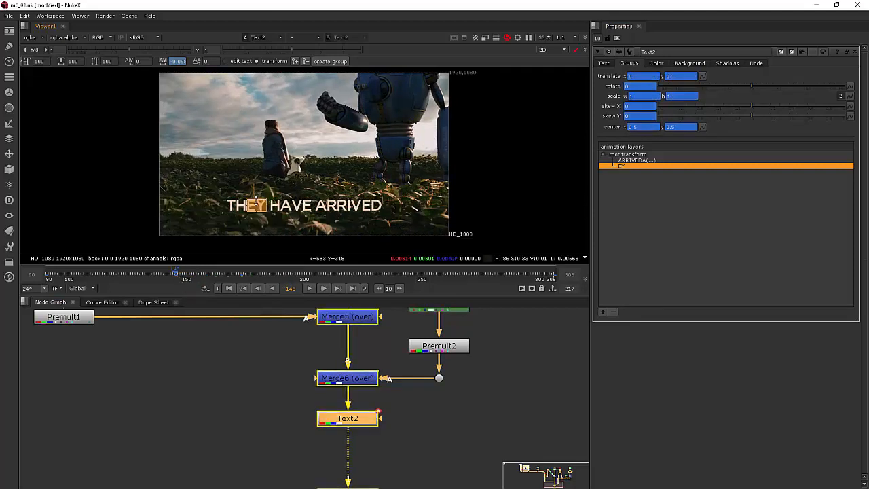
# Move the V of HAVE up onto the robot's hand and the first R of ARRIVED up beside the woman's head.
pyautogui.click(410, 206)
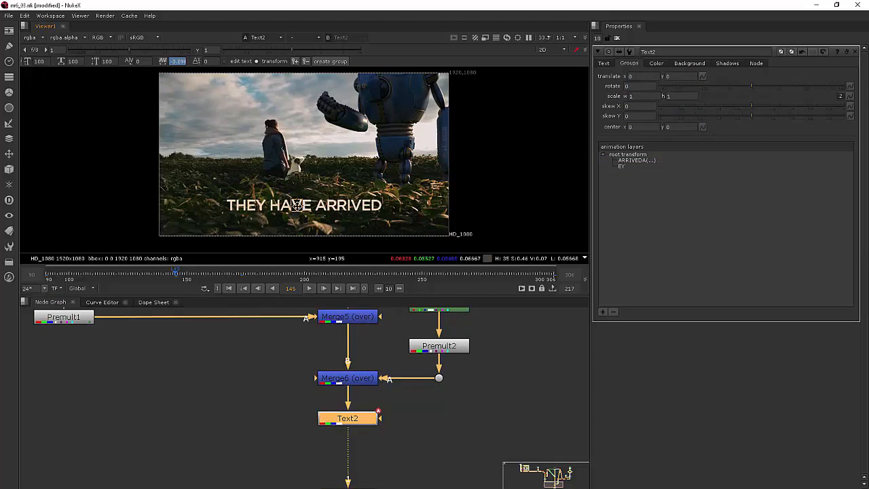
pyautogui.moveTo(297, 205); pyautogui.dragTo(350, 119)
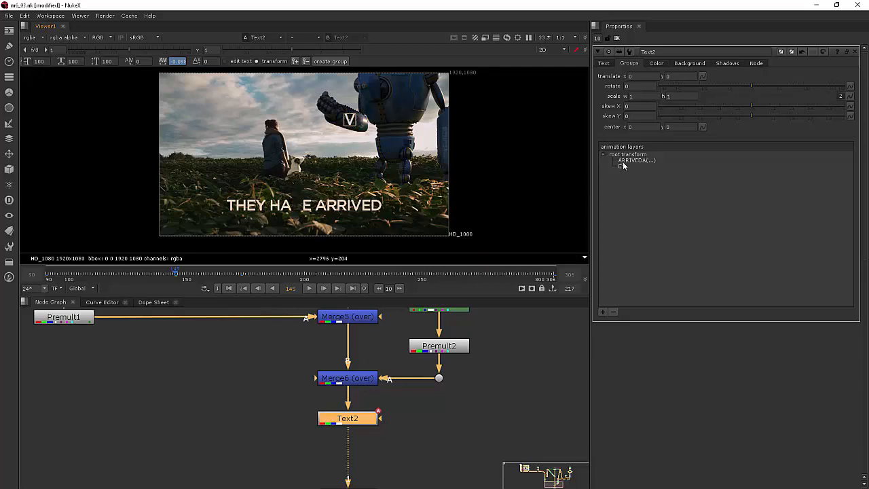
pyautogui.click(332, 206)
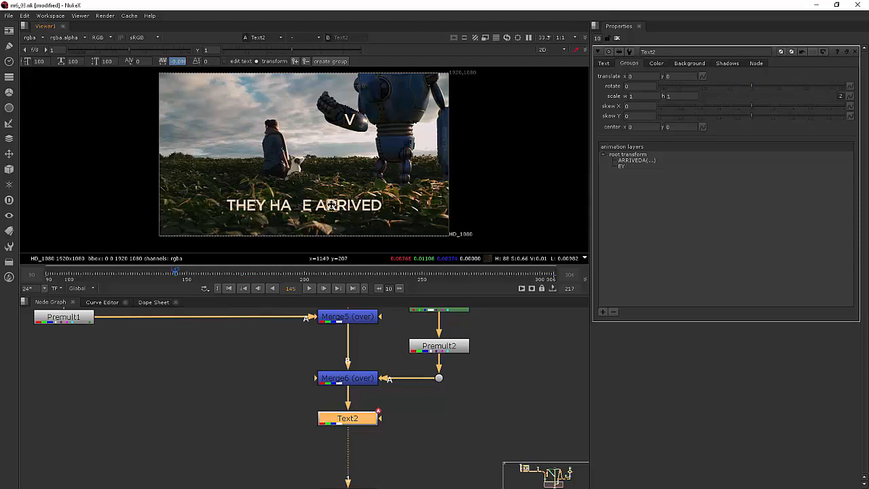
pyautogui.moveTo(332, 206); pyautogui.dragTo(290, 134)
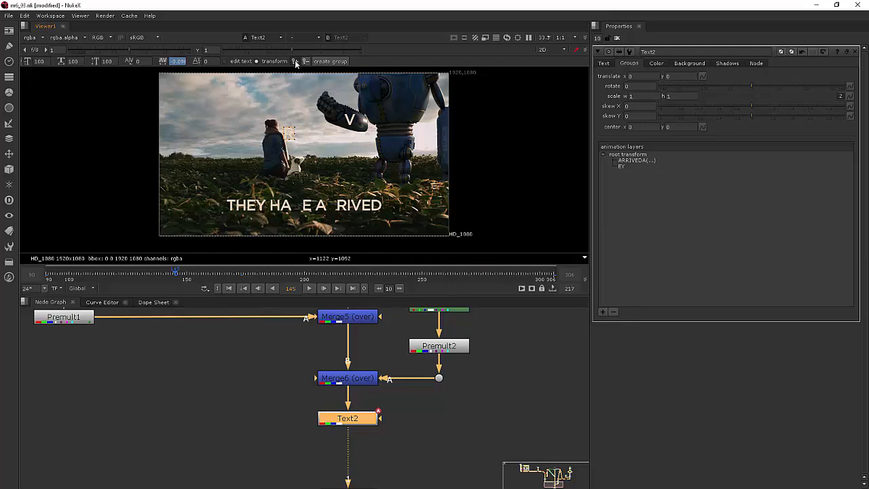
# Scrub through the timeline to examine how the separately moved letters behave over the animation.
pyautogui.click(352, 122)
pyautogui.moveTo(260, 275); pyautogui.dragTo(106, 275)
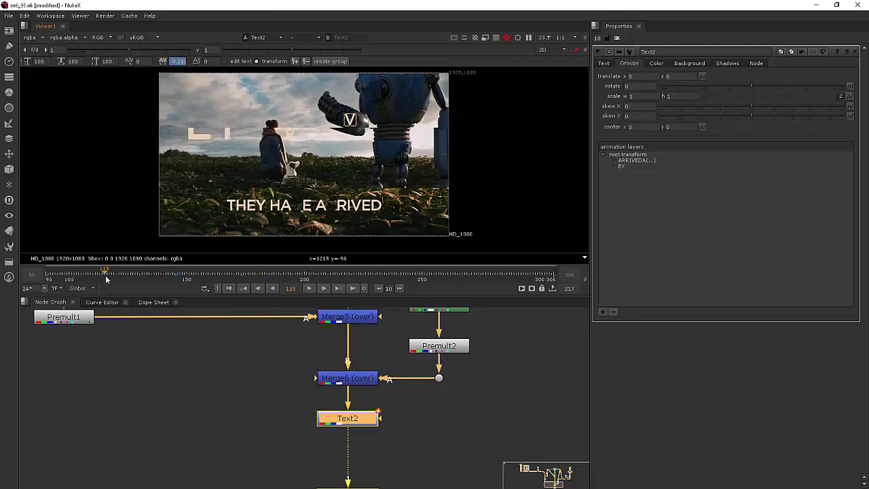
pyautogui.click(328, 275)
# At frame 269, move the V of ARRIVED up onto the robot's leg and the D up beside it.
pyautogui.click(476, 275)
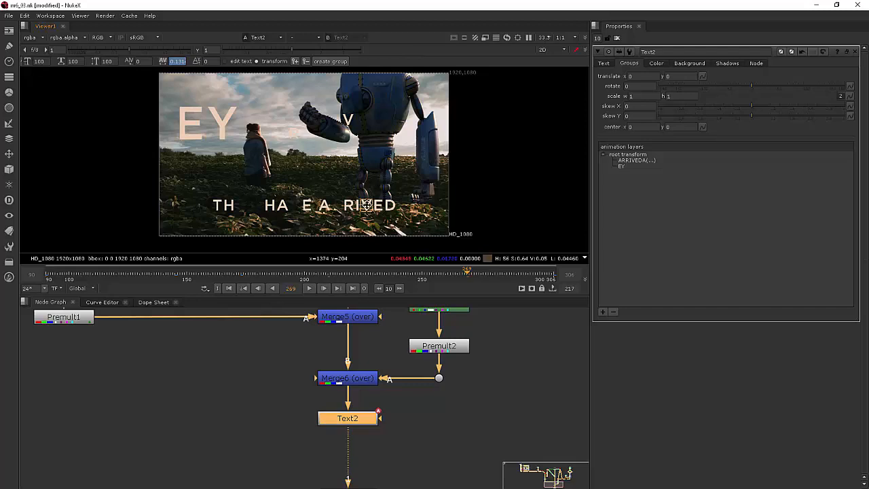
pyautogui.moveTo(380, 160); pyautogui.dragTo(382, 148)
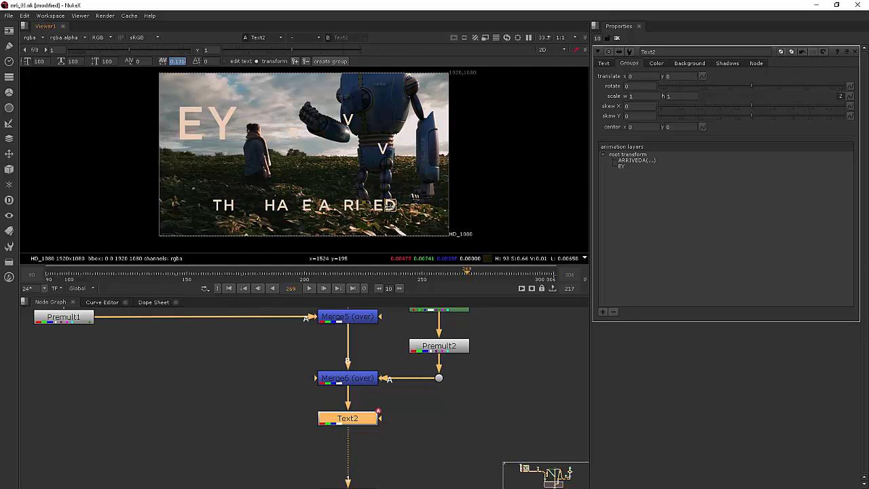
pyautogui.moveTo(392, 205); pyautogui.dragTo(373, 191)
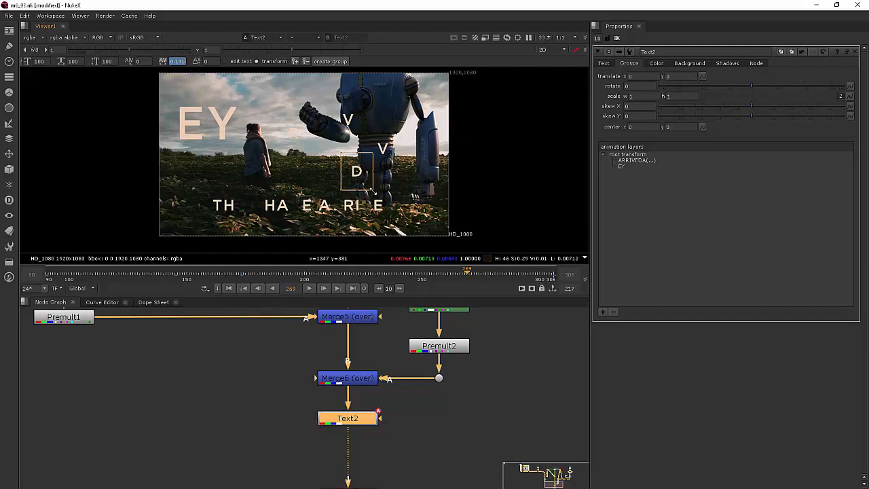